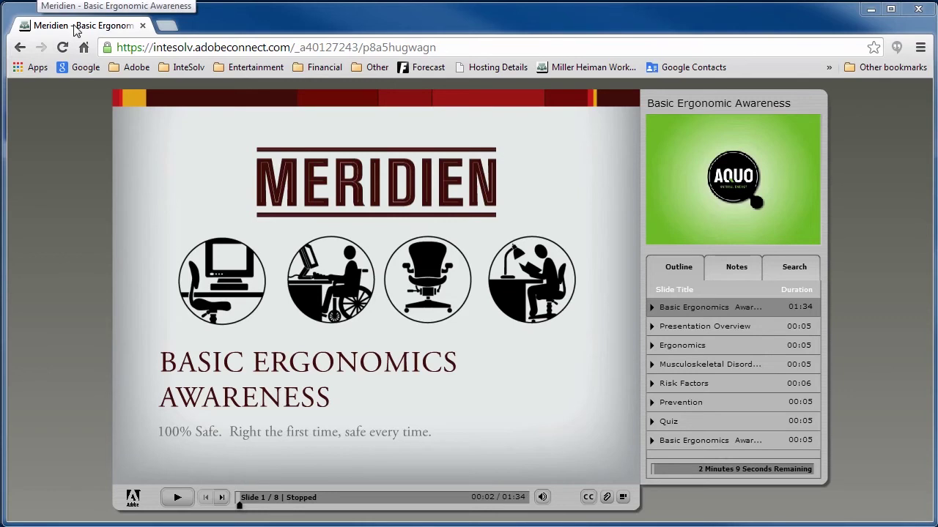
# Minimize the presentation and go to Administration > Reports > View Custom URLs.
pyautogui.click(870, 10)
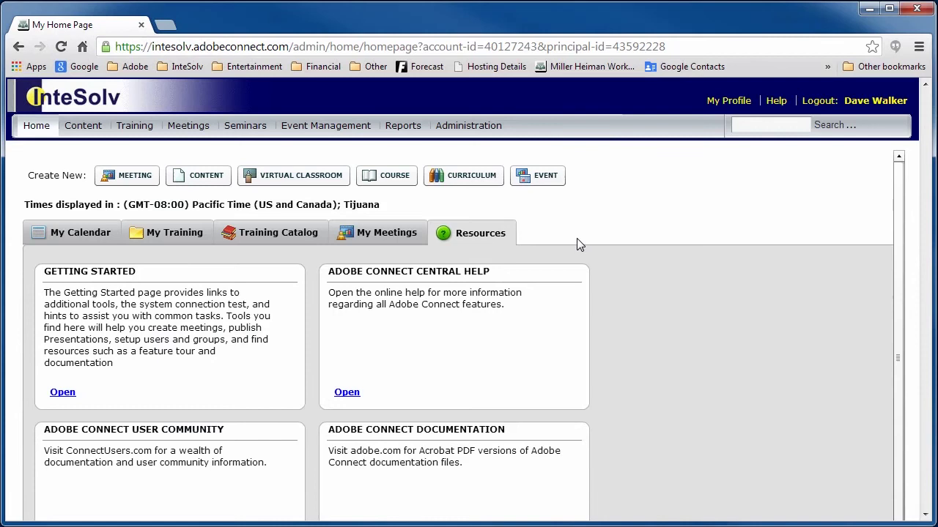
pyautogui.click(466, 130)
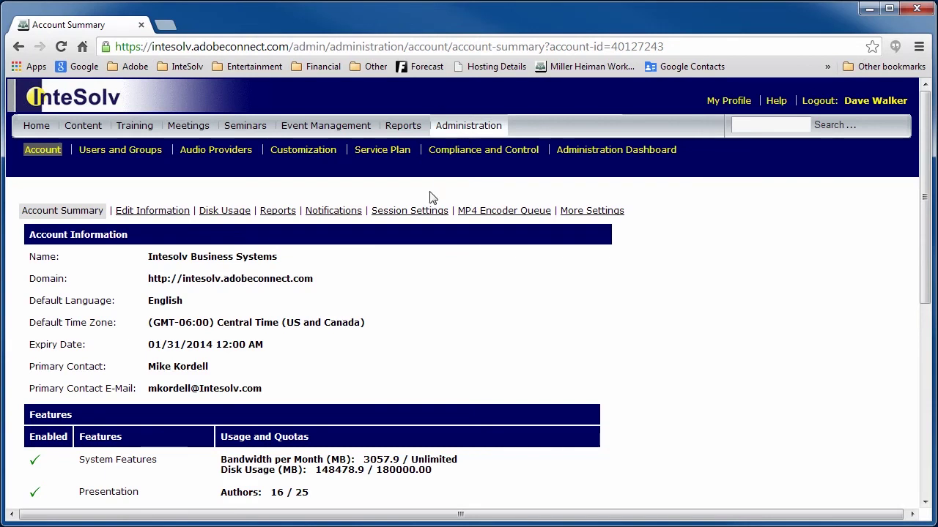
pyautogui.click(275, 213)
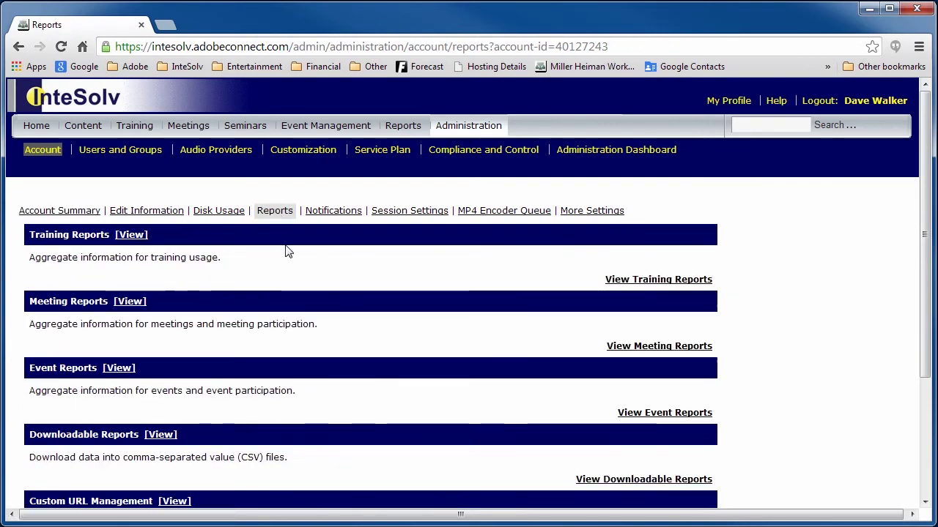
pyautogui.scroll(-2, 584, 454)
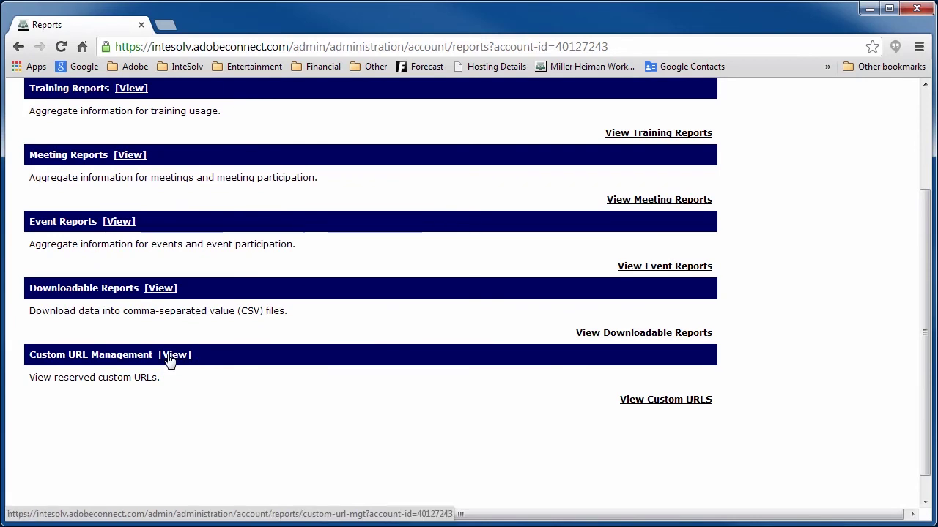
pyautogui.click(662, 402)
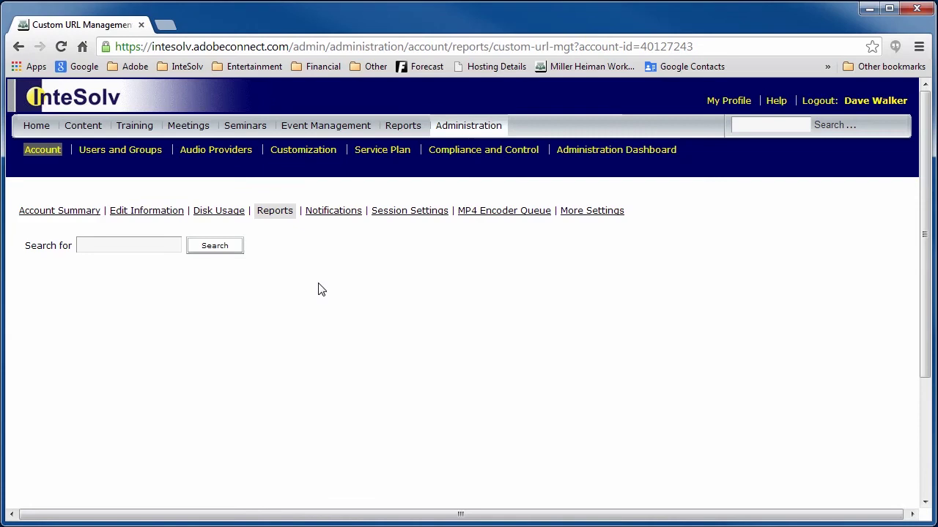
# Search custom URL p8a5hugwagn and copy its title, 'Meridien - Basic Ergonomic Awareness'.
pyautogui.click(132, 247)
pyautogui.write('p8a5hugwagn')
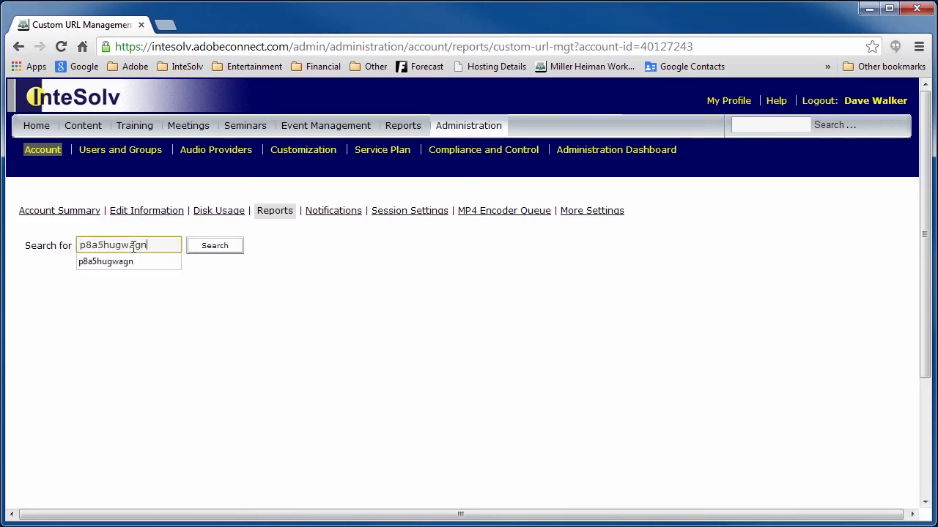
pyautogui.click(212, 249)
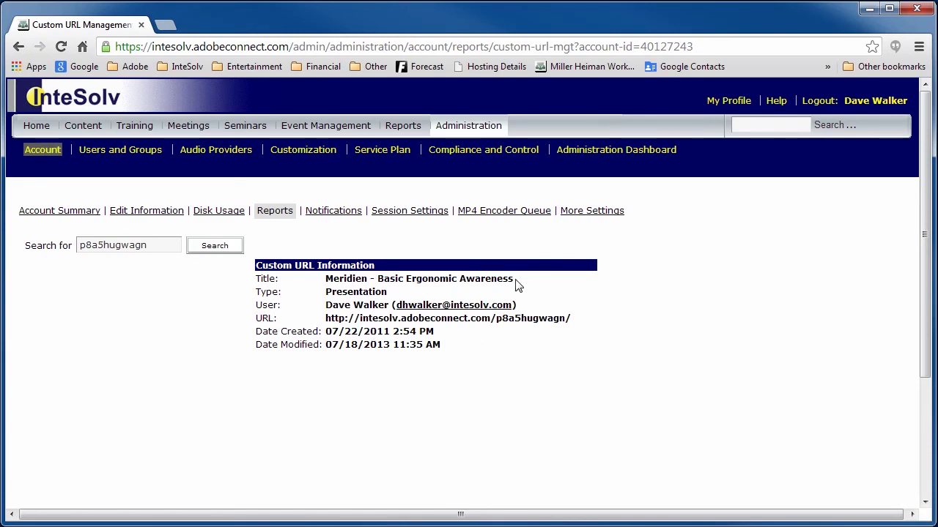
pyautogui.moveTo(513, 281); pyautogui.dragTo(330, 282)
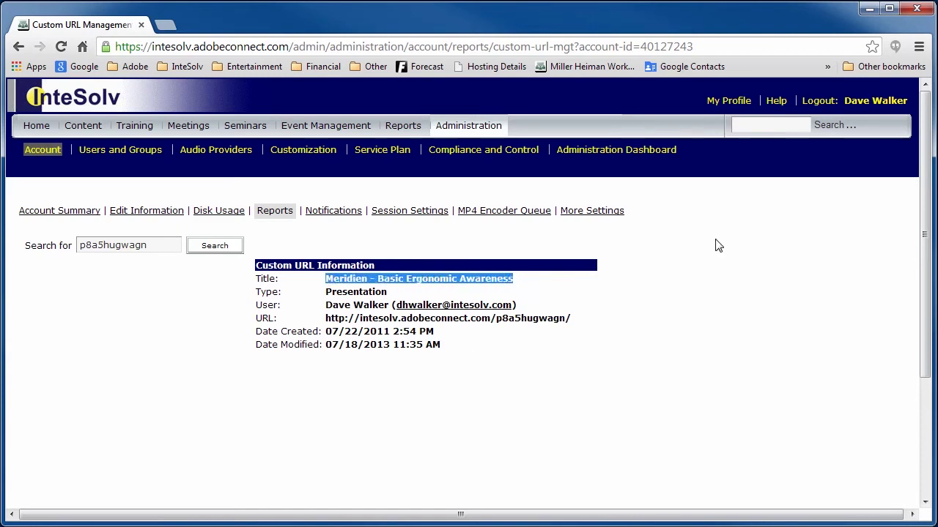
pyautogui.click(769, 126)
# Search titles and descriptions for 'Meridien - Basic Ergonomic Awareness', returning one presentation and two courses.
pyautogui.hotkey('ctrl', 'v')
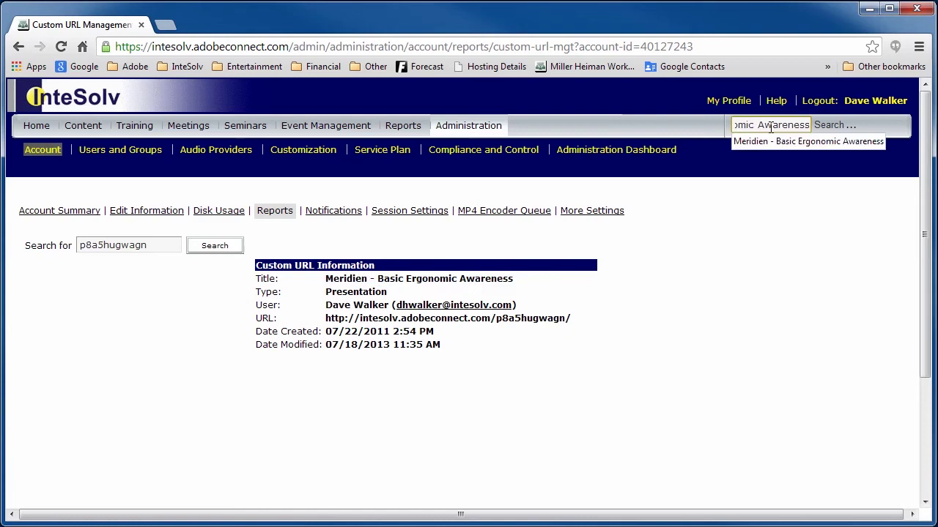
pyautogui.click(827, 122)
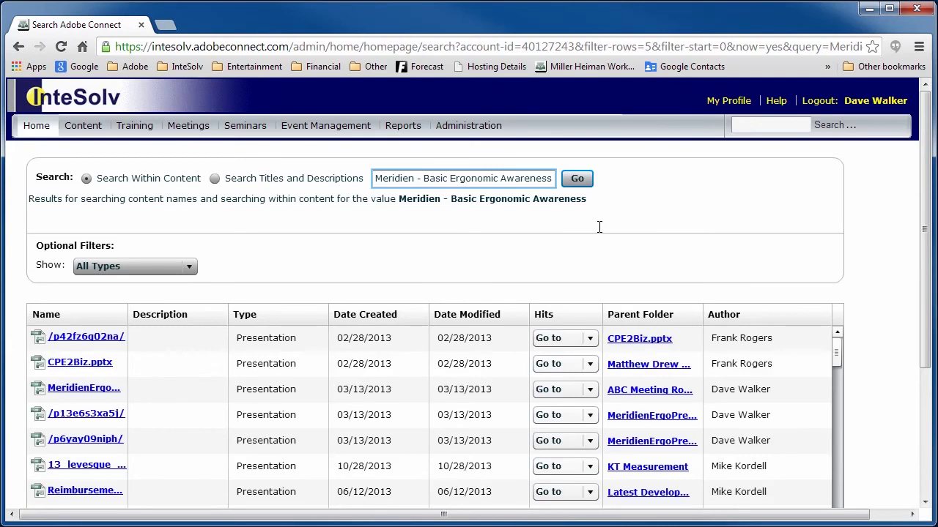
pyautogui.moveTo(922, 285); pyautogui.dragTo(924, 313)
pyautogui.scroll(-3, 924, 313)
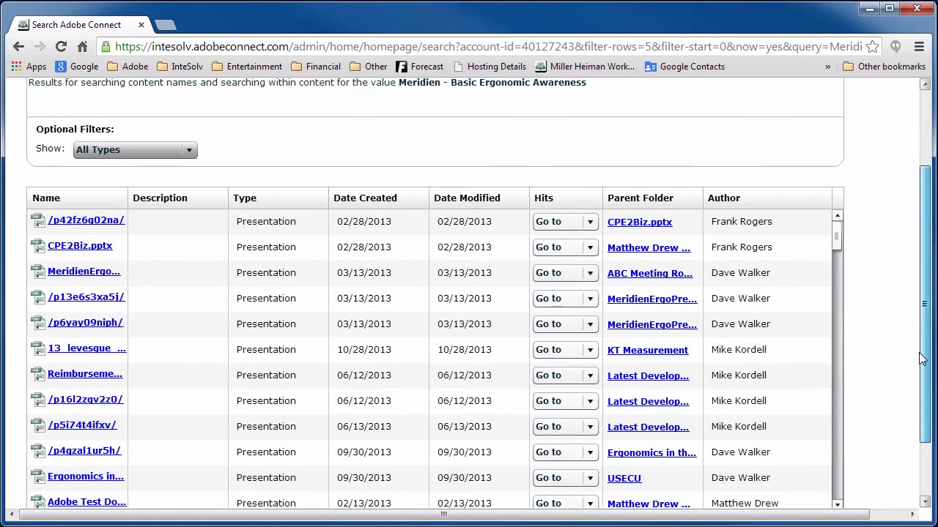
pyautogui.scroll(4, 263, 241)
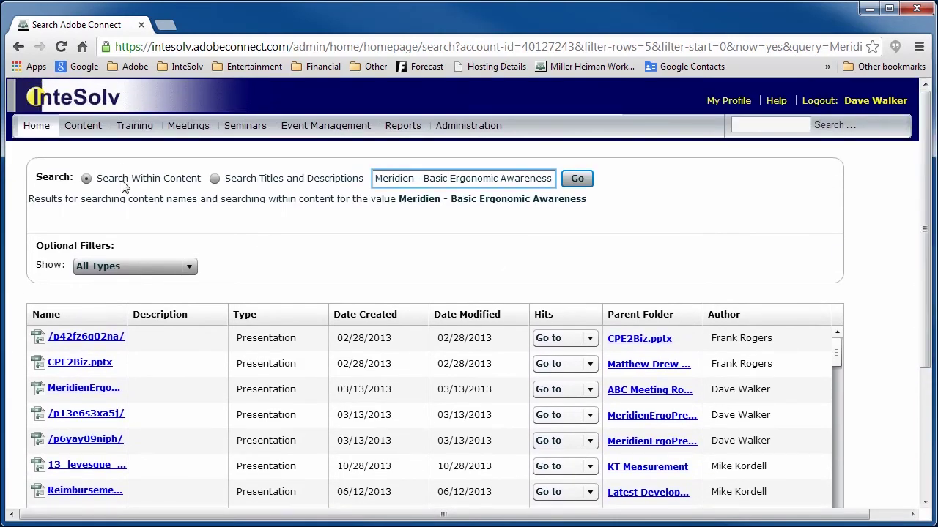
pyautogui.click(214, 180)
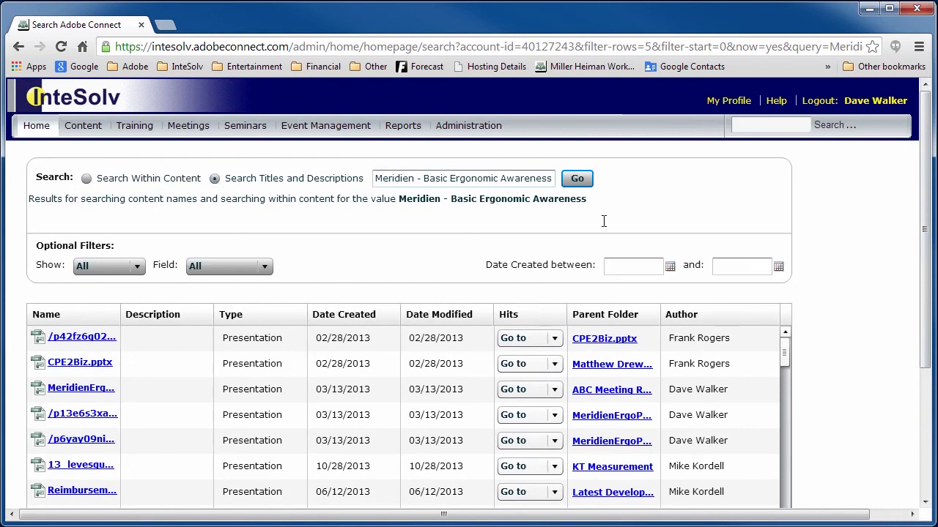
pyautogui.click(581, 181)
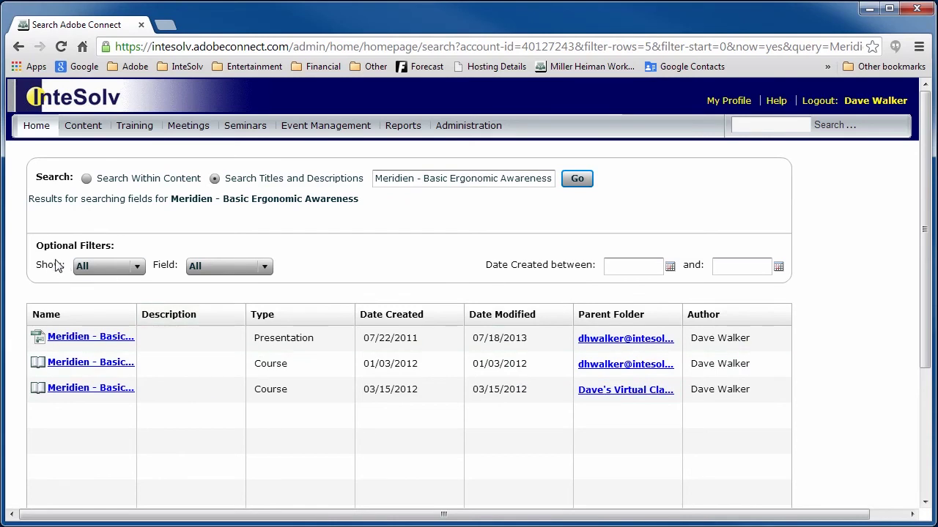
# Set the Show filter to Content in Optional Filters.
pyautogui.click(139, 267)
pyautogui.click(99, 296)
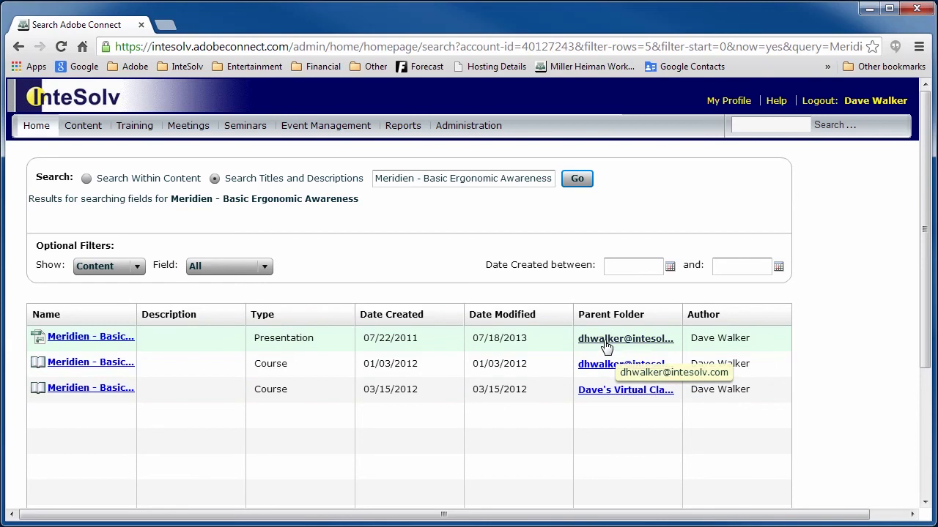
# Open the presentation's parent folder, then the Meridien - Basic Ergonomic Awareness details.
pyautogui.click(605, 345)
pyautogui.scroll(-1, 339, 381)
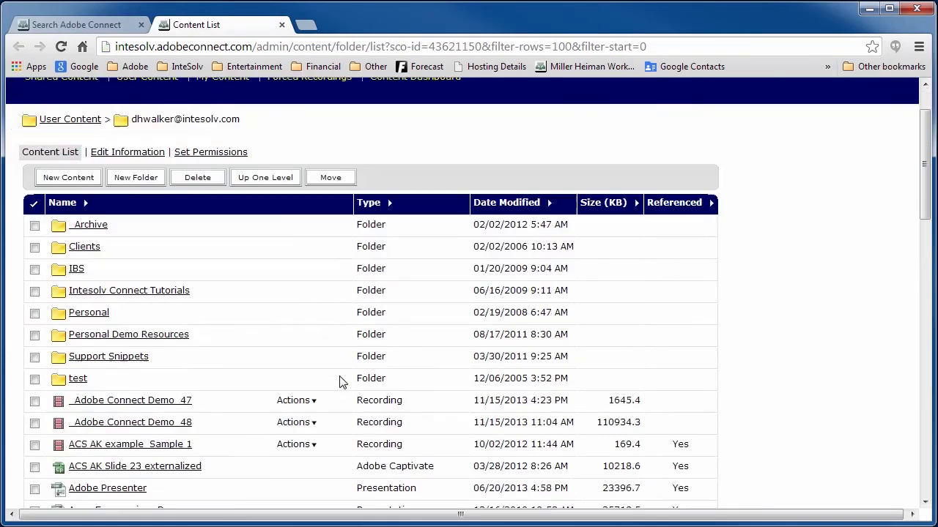
pyautogui.scroll(-10, 339, 381)
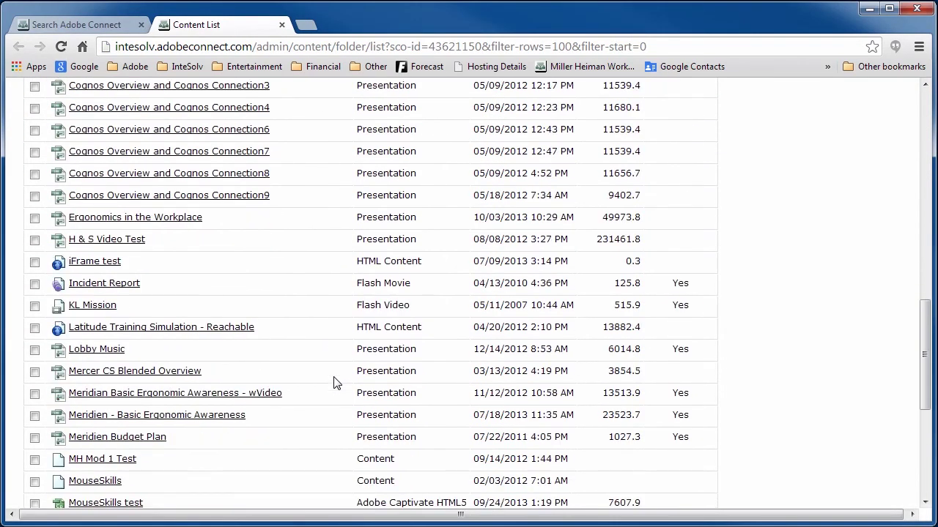
pyautogui.scroll(-1, 334, 381)
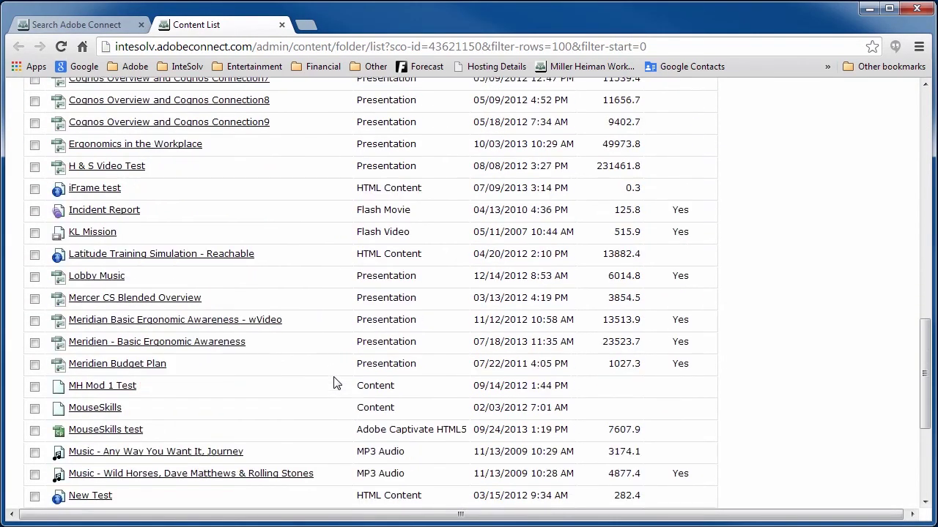
pyautogui.click(108, 344)
# Verify the URL for Viewing matches p8a5hugwagn, then return to the search results.
pyautogui.scroll(-2, 396, 392)
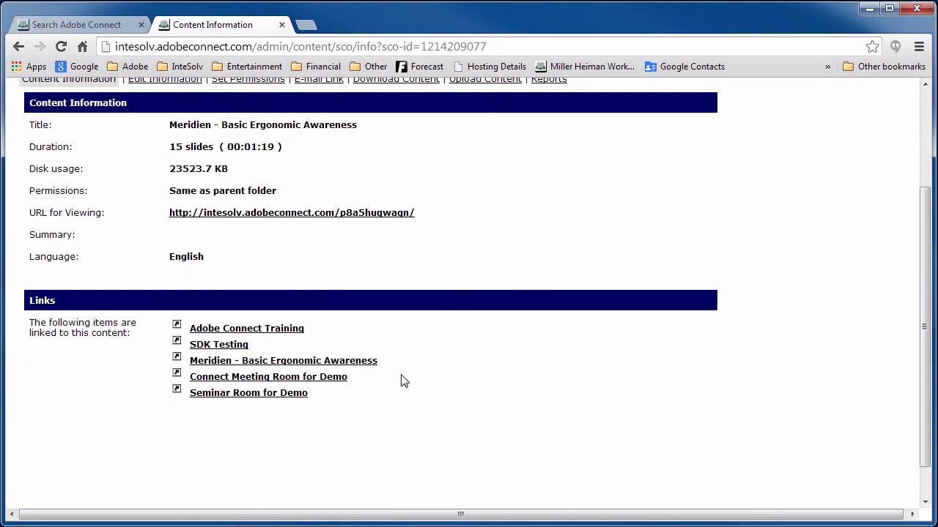
pyautogui.moveTo(418, 214); pyautogui.dragTo(341, 224)
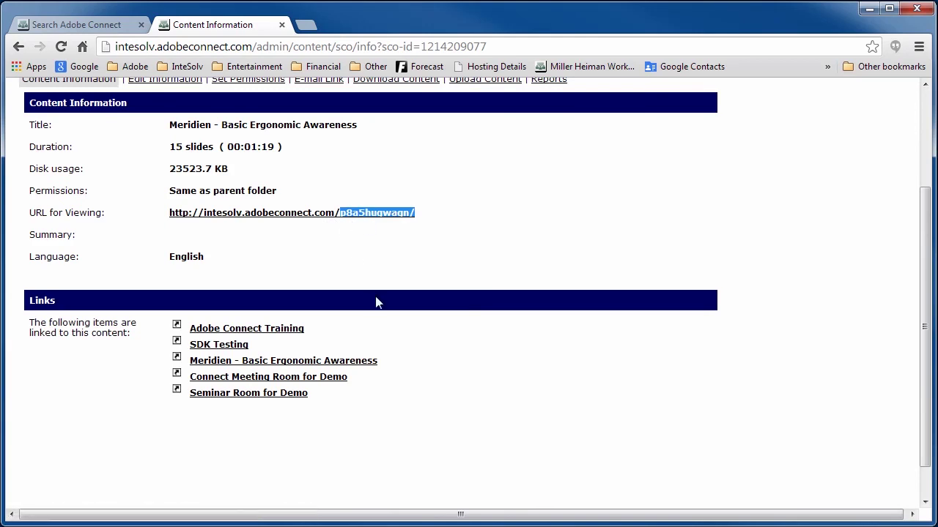
pyautogui.click(110, 28)
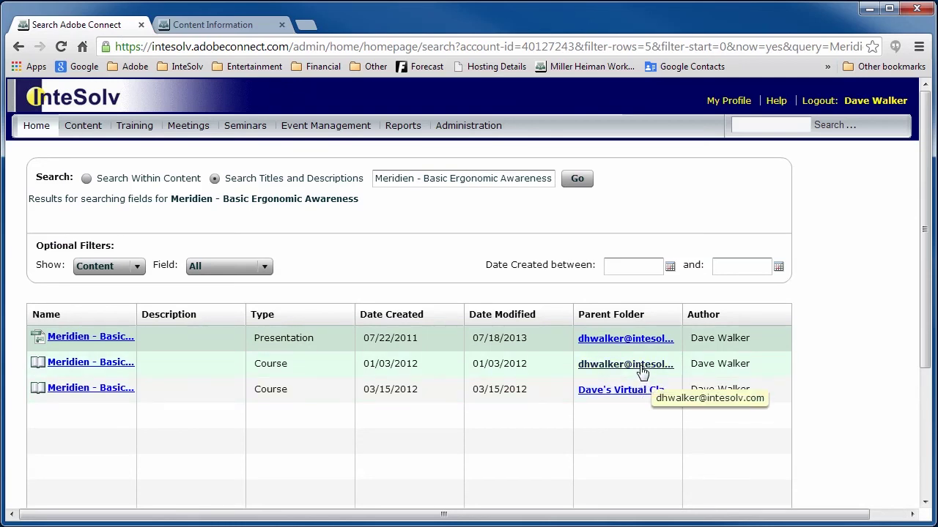
pyautogui.click(202, 25)
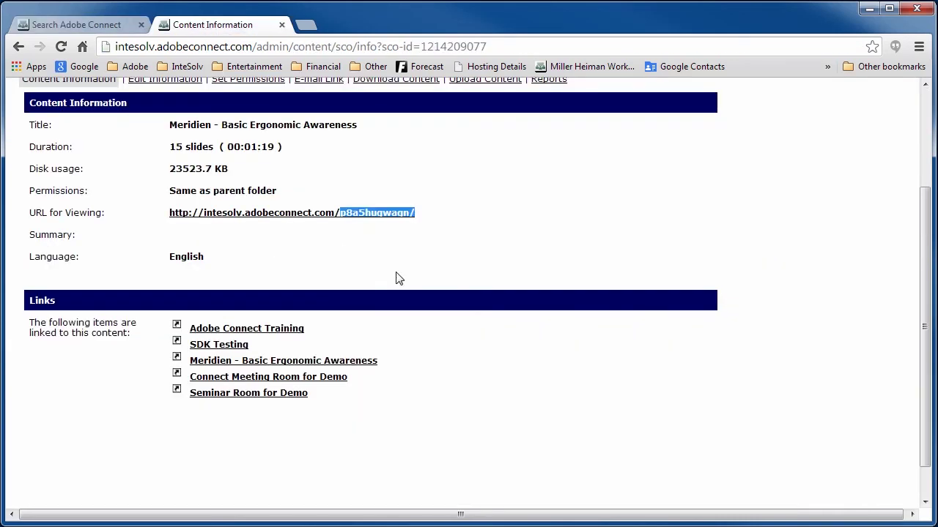
pyautogui.click(452, 296)
pyautogui.scroll(2, 453, 296)
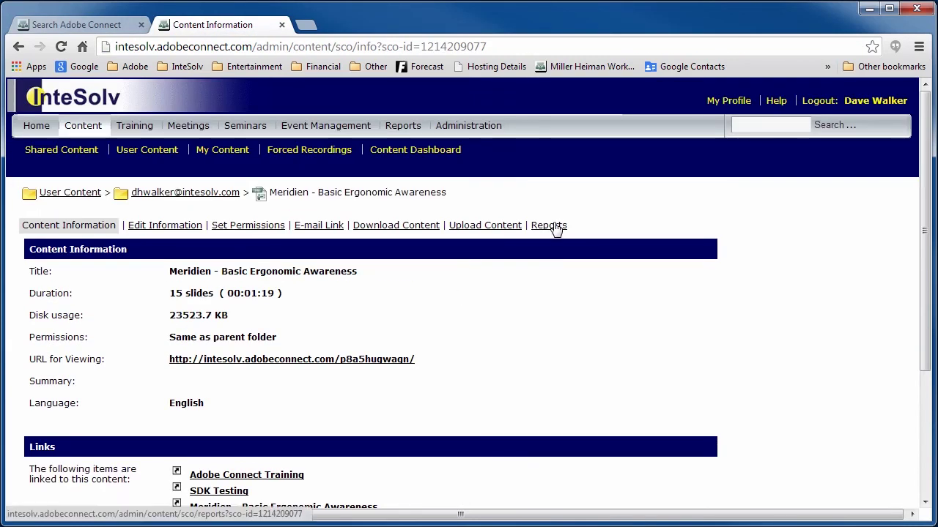